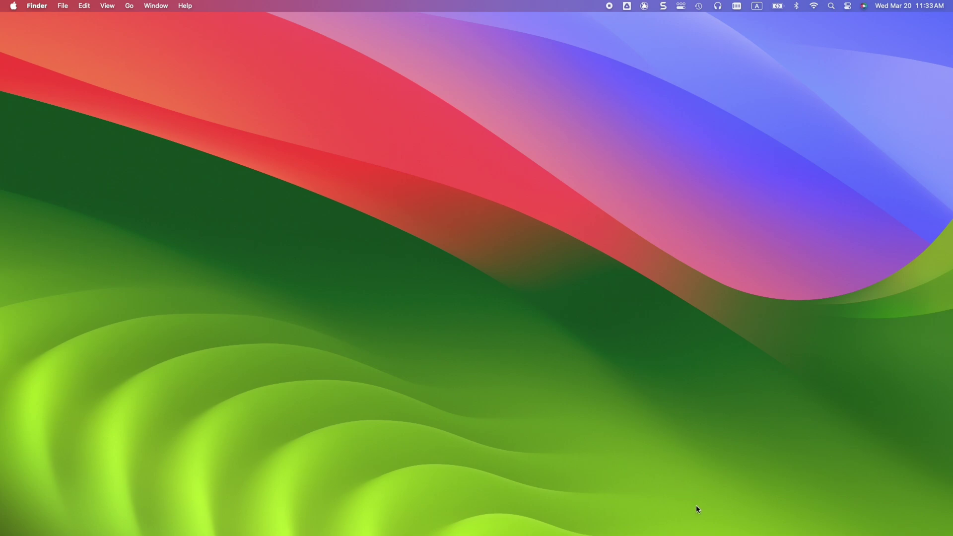
Open the Audient ORIA control app from the Dock
{"action": "mouse_move", "coordinate": [700, 533]}
{"action": "left_click", "coordinate": [743, 525]}
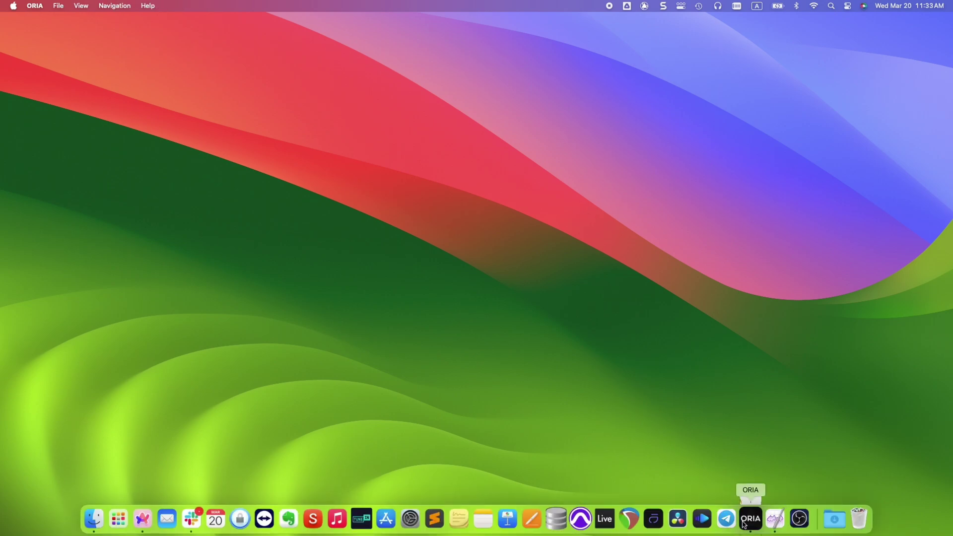
Launch SoundID Reference Measure and start a new measurement using the 9.1.6 Overhead speaker configuration
{"action": "left_click", "coordinate": [774, 520]}
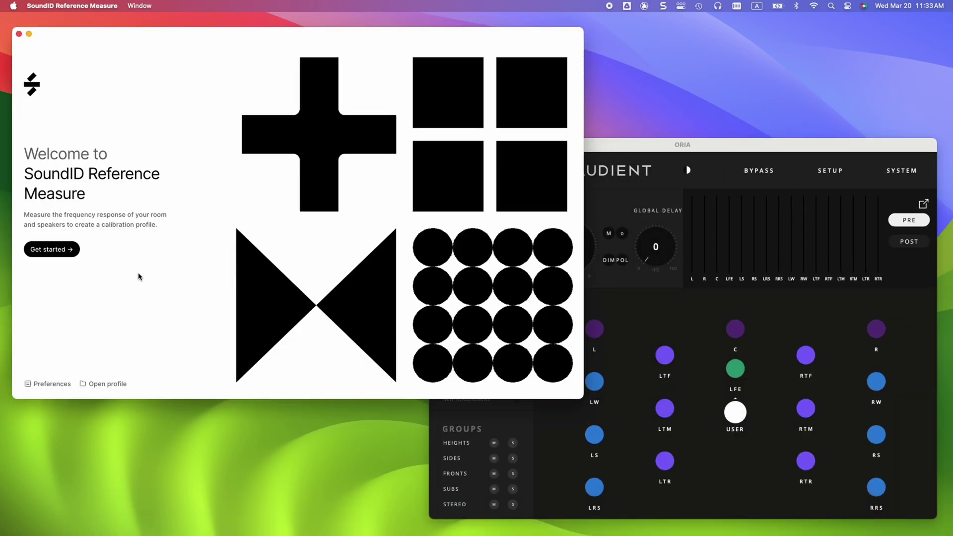
{"action": "left_click", "coordinate": [58, 254]}
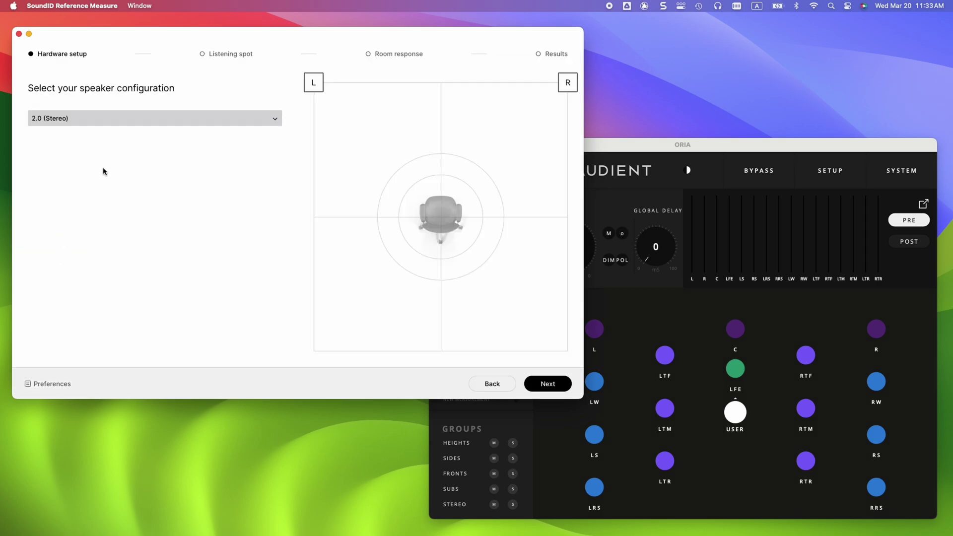
{"action": "left_click", "coordinate": [106, 124]}
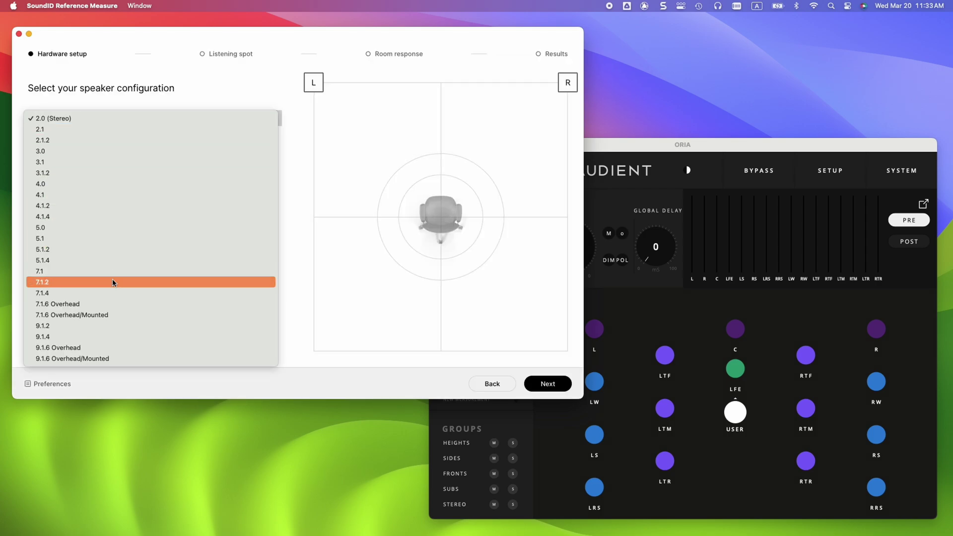
{"action": "left_click", "coordinate": [106, 349]}
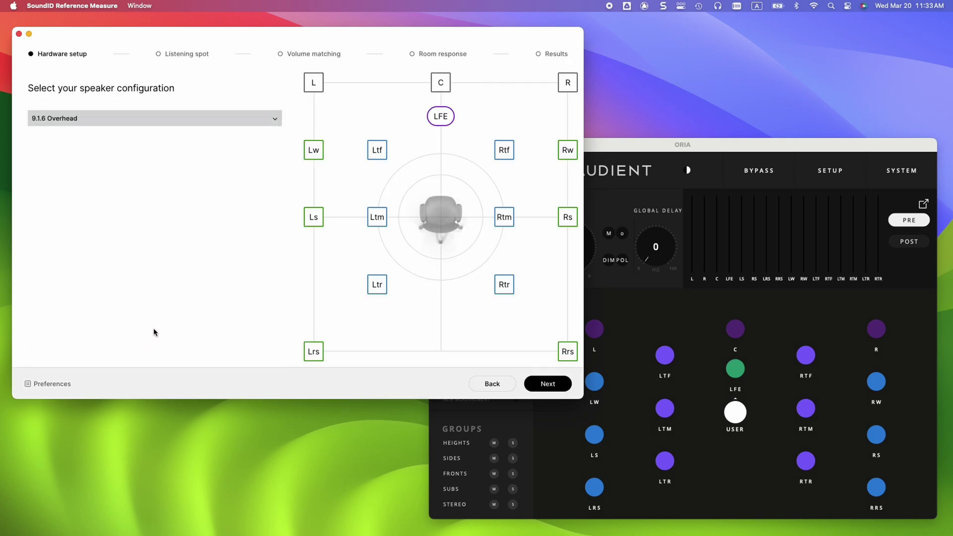
Tick all five setup checklist items, from phantom power through bass management
{"action": "left_click", "coordinate": [535, 387]}
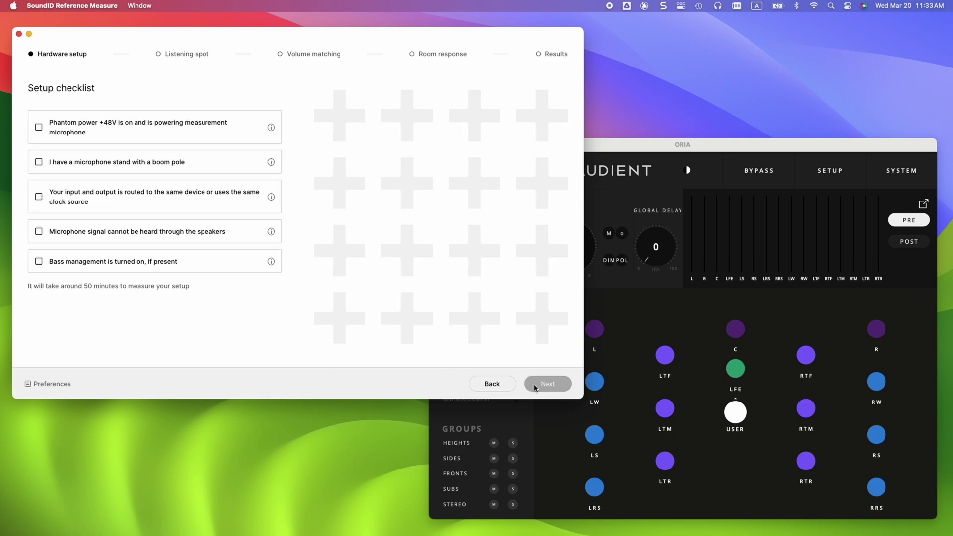
{"action": "left_click", "coordinate": [198, 138]}
{"action": "left_click", "coordinate": [199, 157]}
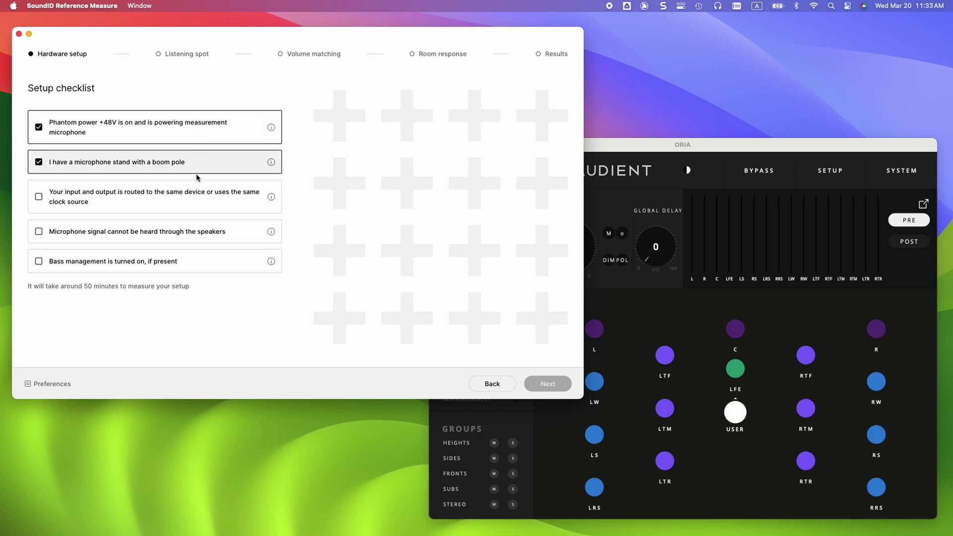
{"action": "left_click", "coordinate": [196, 201]}
{"action": "left_click", "coordinate": [201, 233]}
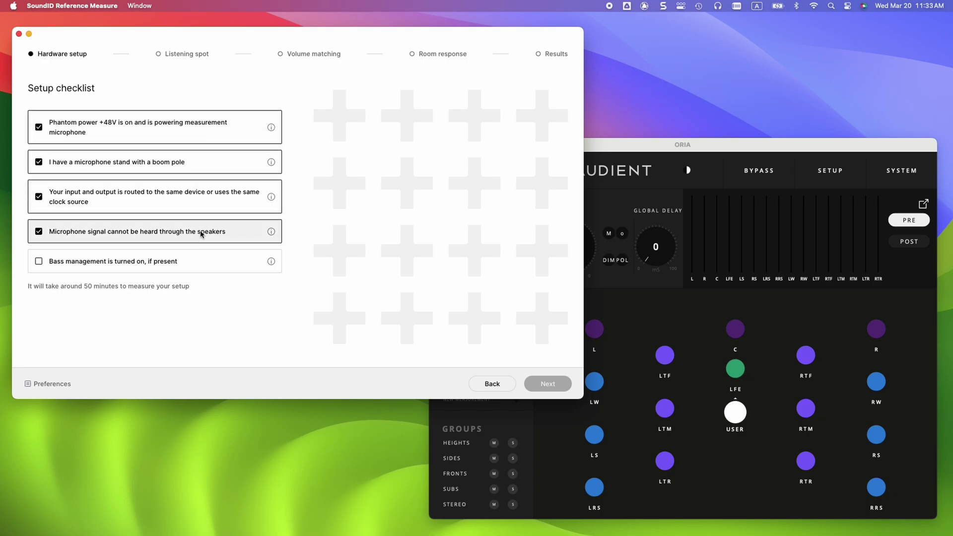
{"action": "left_click", "coordinate": [198, 264]}
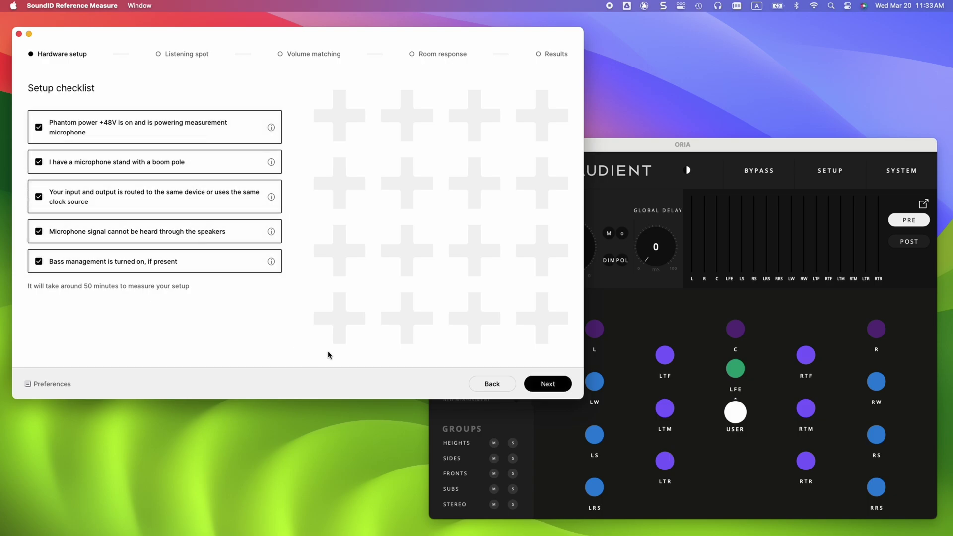
Choose Audient ORIA as the audio interface and accept ORIA's measurement mode
{"action": "left_click", "coordinate": [535, 386]}
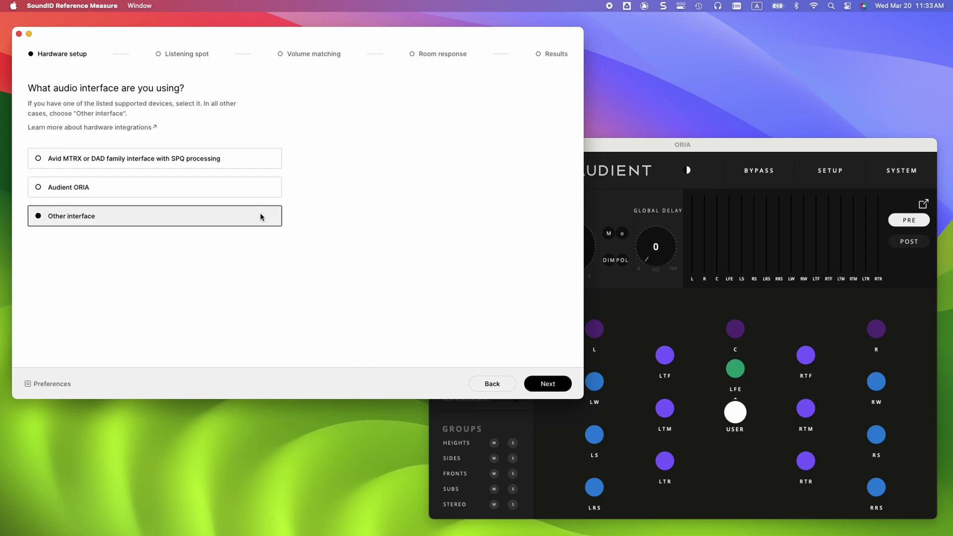
{"action": "left_click", "coordinate": [257, 199]}
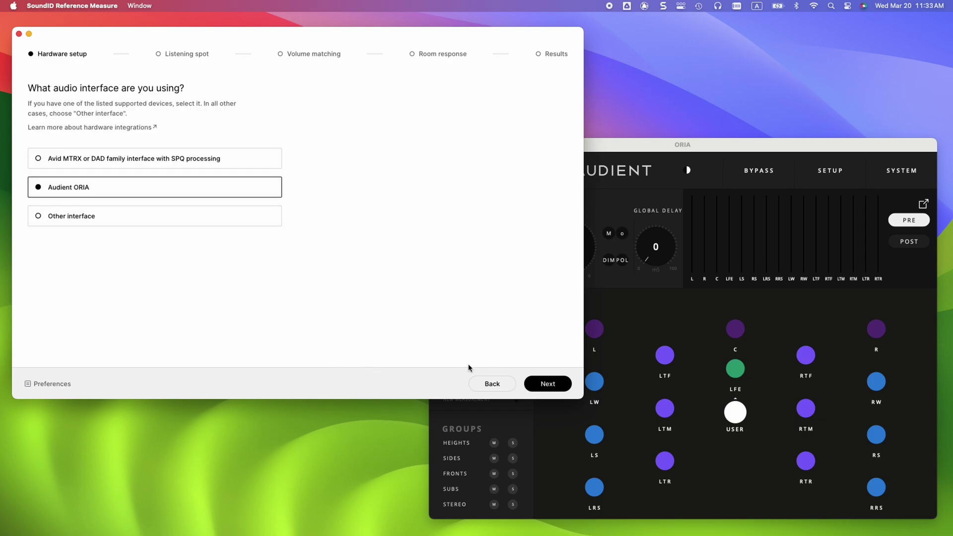
{"action": "left_click", "coordinate": [528, 385]}
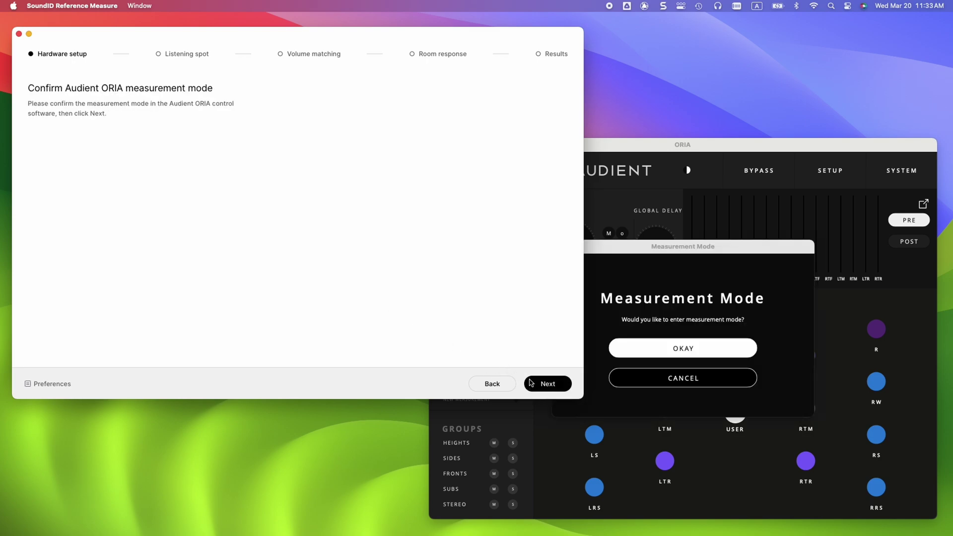
{"action": "left_click", "coordinate": [531, 383]}
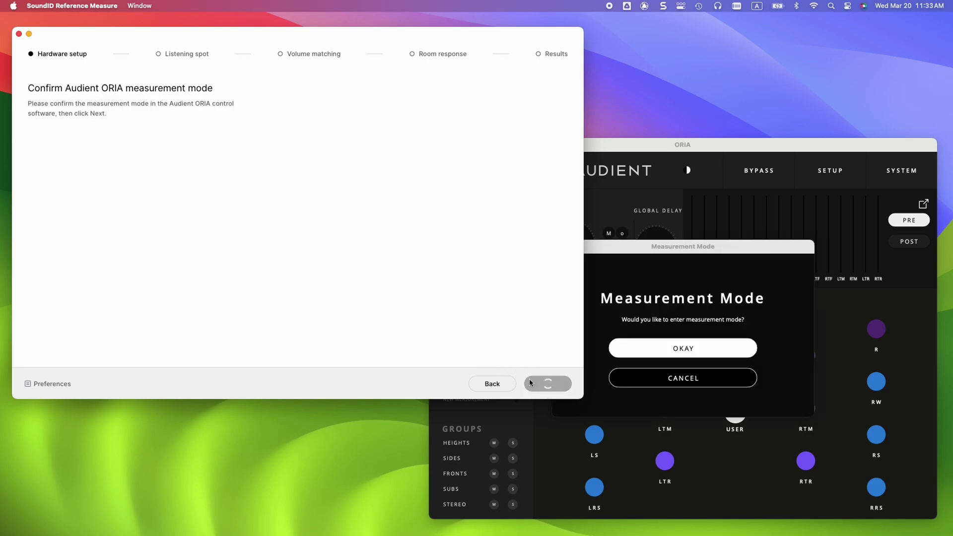
{"action": "left_click", "coordinate": [640, 351]}
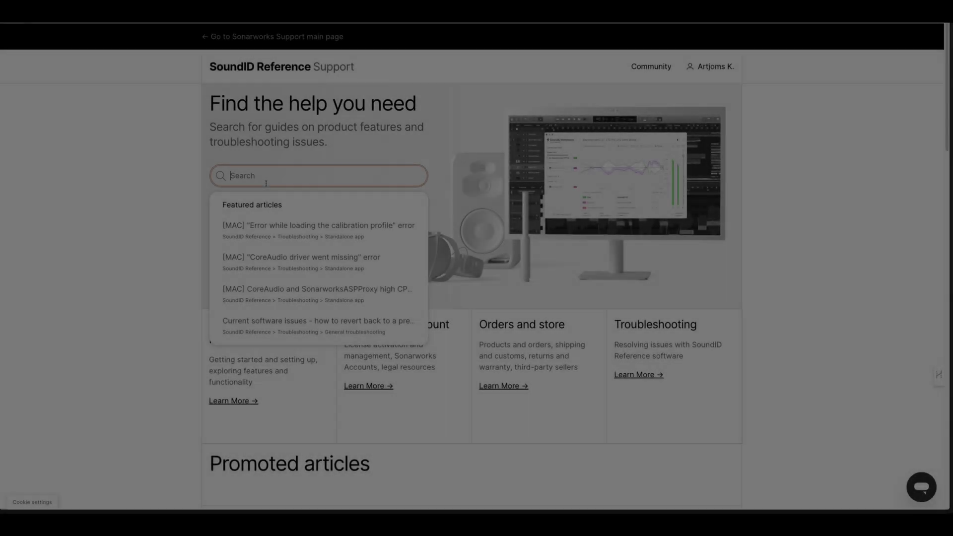
Search support for 'measurement mode not detected' and read the Audient ORIA error article
{"action": "type", "text": "measurement"}
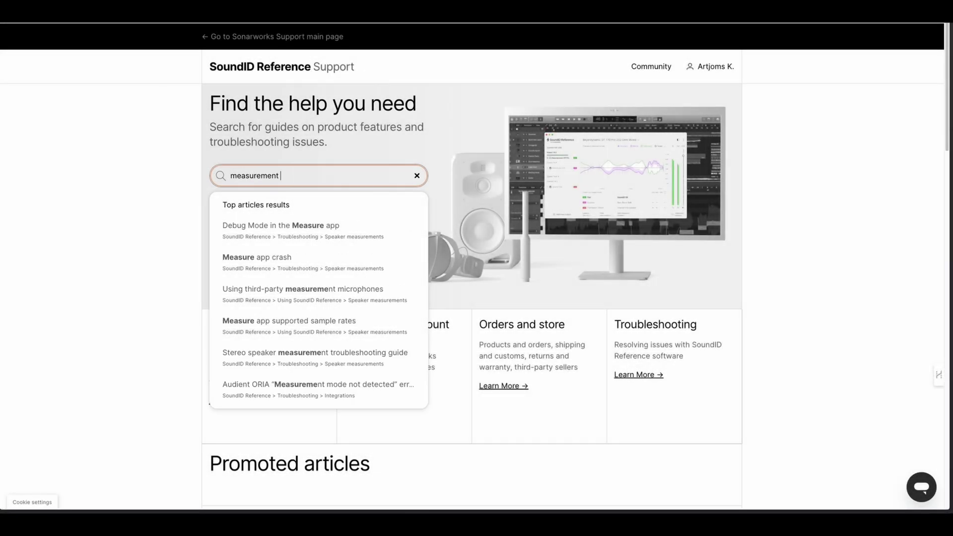
{"action": "type", "text": " mode not detected"}
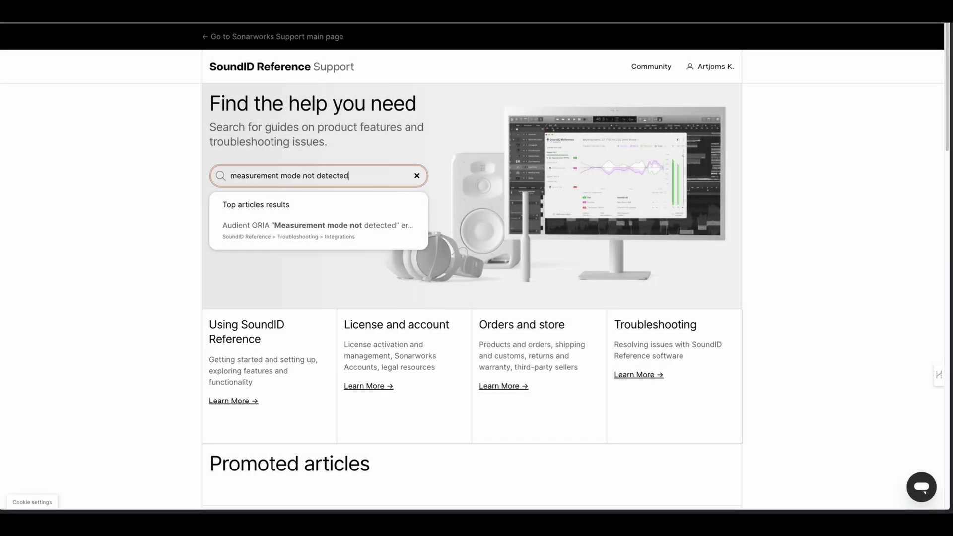
{"action": "left_click", "coordinate": [260, 218]}
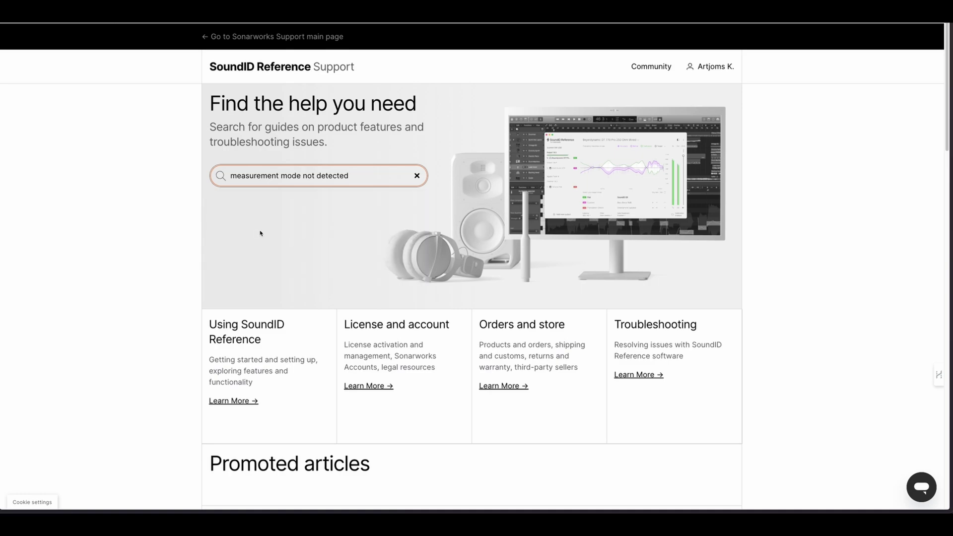
{"action": "scroll", "coordinate": [375, 250], "scroll_direction": "down", "scroll_amount": 10}
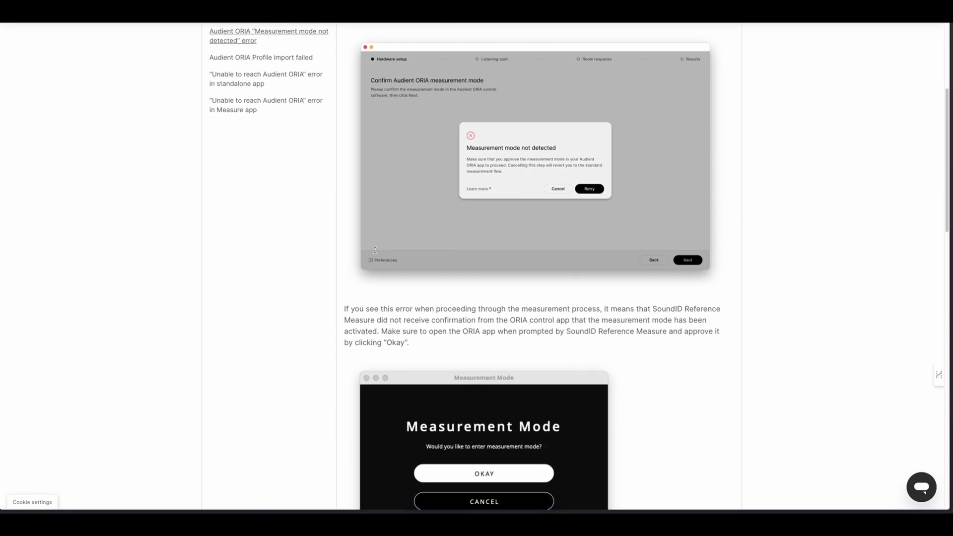
{"action": "scroll", "coordinate": [375, 250], "scroll_direction": "down", "scroll_amount": 7}
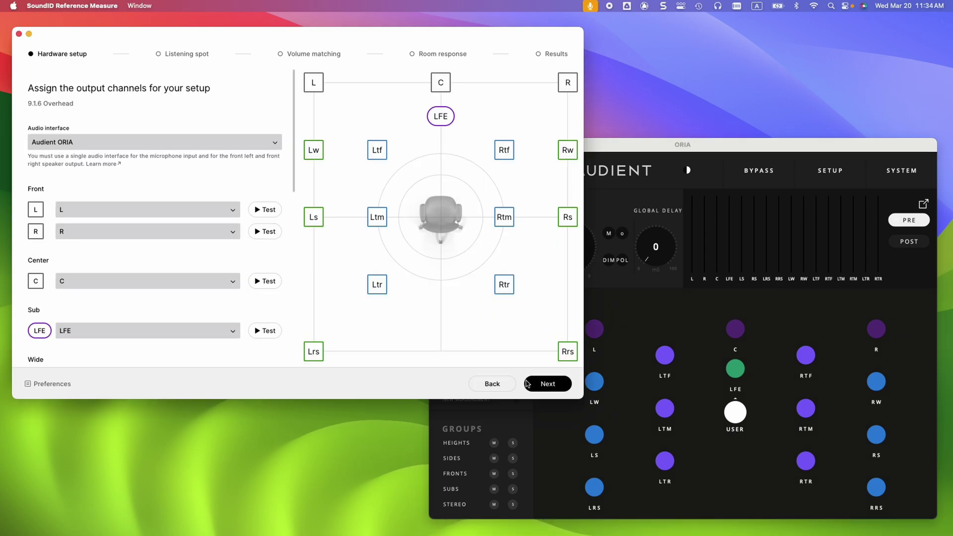
Play test tones through the L, R, C, LFE, Lw and Rw outputs in turn
{"action": "left_click", "coordinate": [272, 212]}
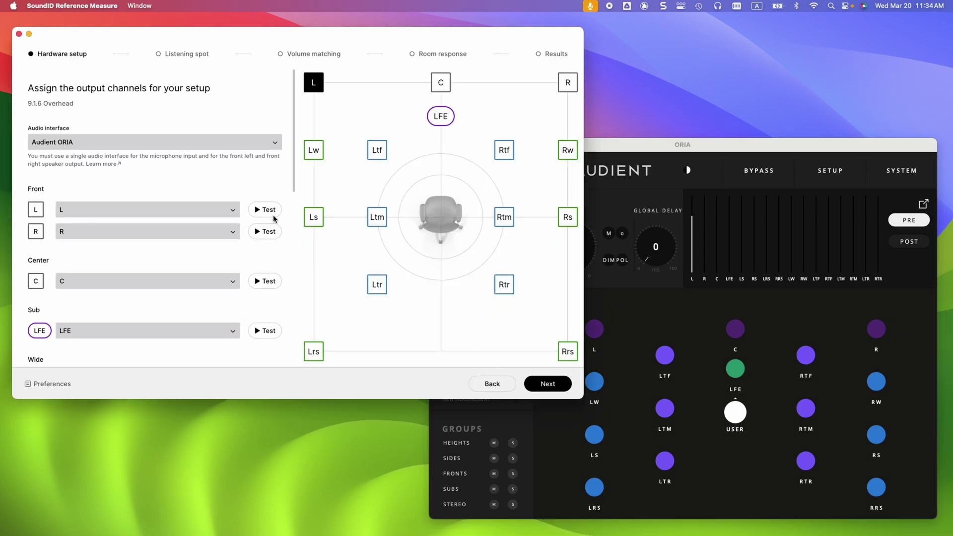
{"action": "left_click", "coordinate": [270, 231]}
{"action": "left_click", "coordinate": [270, 281]}
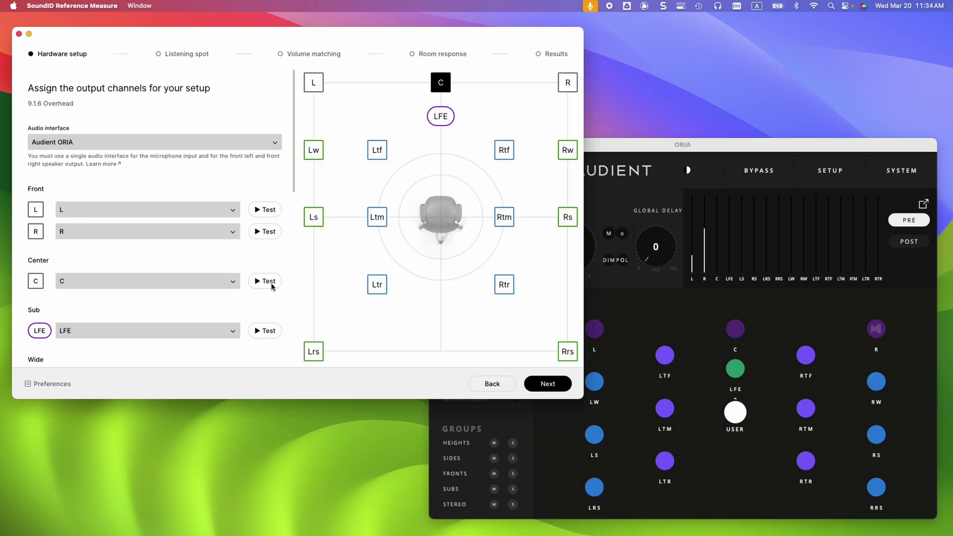
{"action": "left_click", "coordinate": [268, 333]}
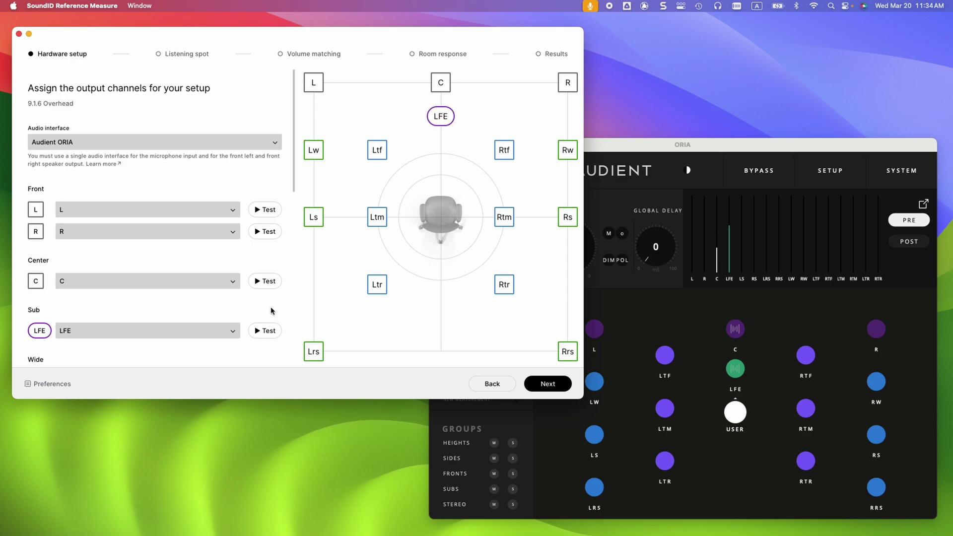
{"action": "scroll", "coordinate": [271, 312], "scroll_direction": "down", "scroll_amount": 5}
{"action": "left_click", "coordinate": [272, 282]}
{"action": "left_click", "coordinate": [271, 304]}
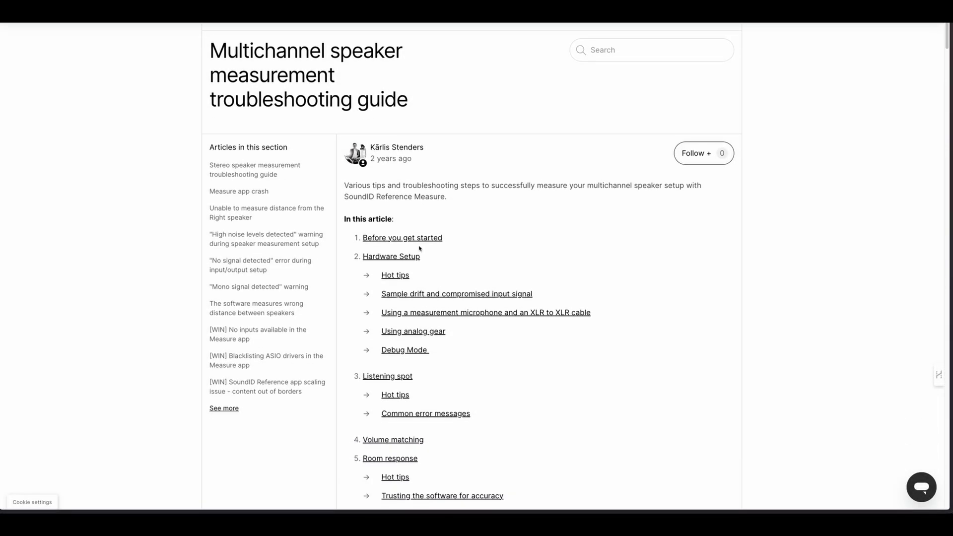
Scroll down the Multichannel speaker measurement troubleshooting guide to read its hot tips
{"action": "scroll", "coordinate": [420, 249], "scroll_direction": "down", "scroll_amount": 10}
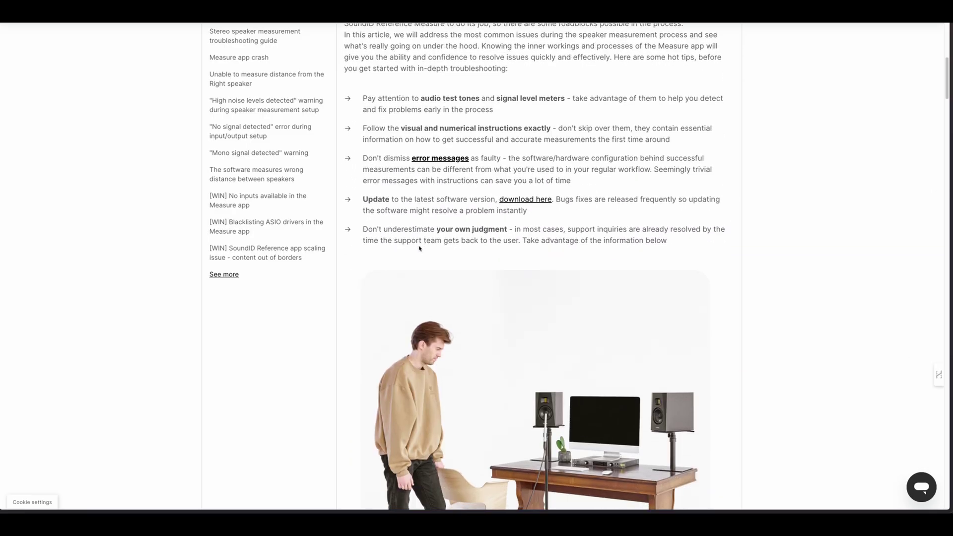
{"action": "scroll", "coordinate": [419, 248], "scroll_direction": "down", "scroll_amount": 6}
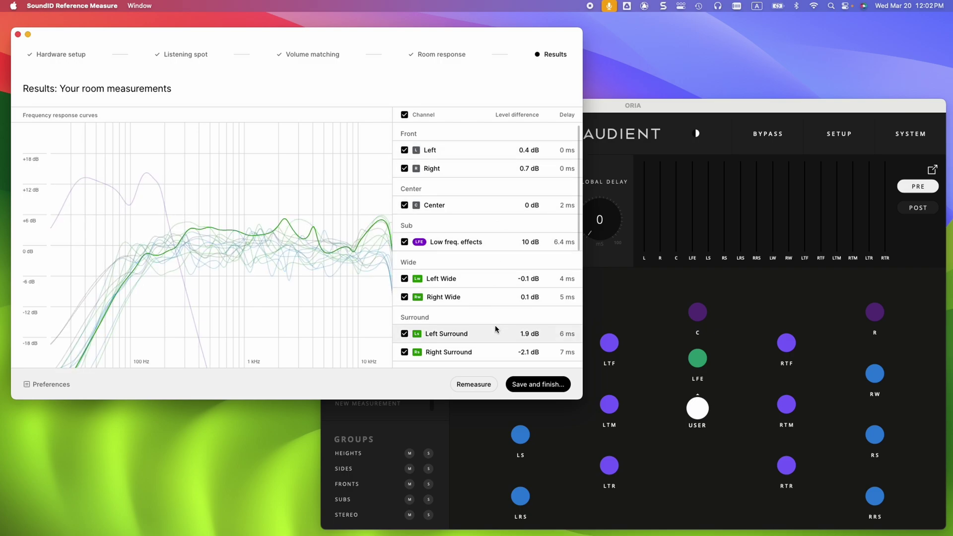
Save the room measurement as a profile named 'ORIA 16ch'
{"action": "left_click", "coordinate": [523, 382]}
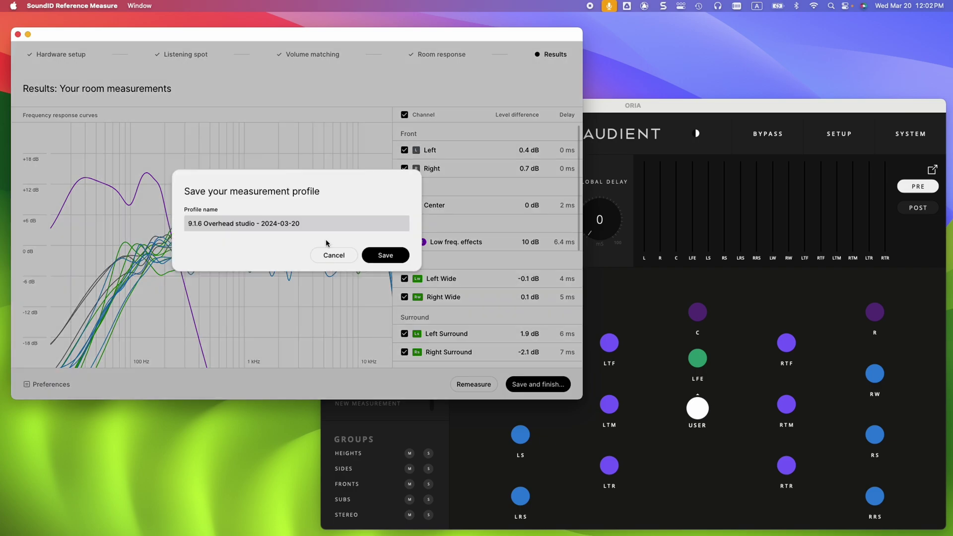
{"action": "left_click_drag", "start_coordinate": [323, 221], "coordinate": [186, 224]}
{"action": "type", "text": "ORIA"}
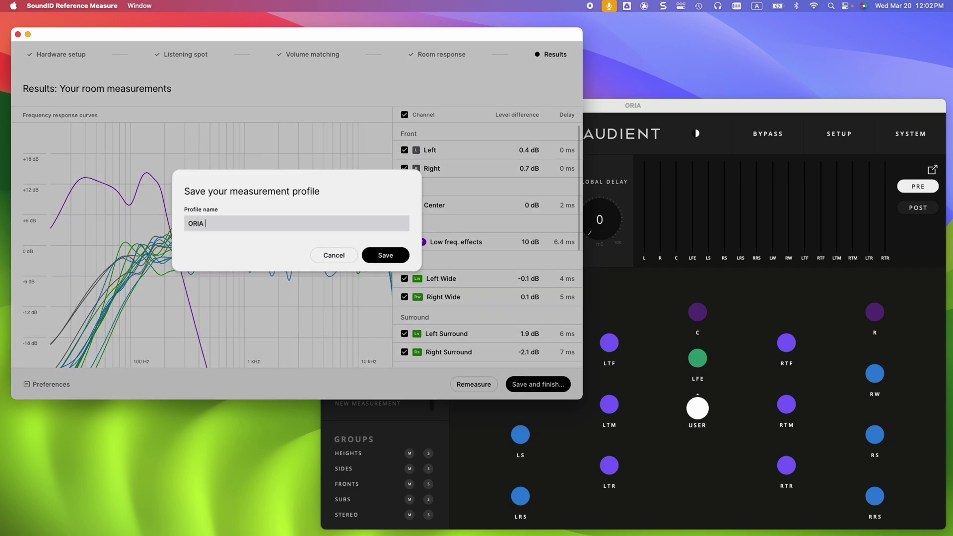
{"action": "type", "text": " 16ch"}
{"action": "left_click", "coordinate": [374, 255]}
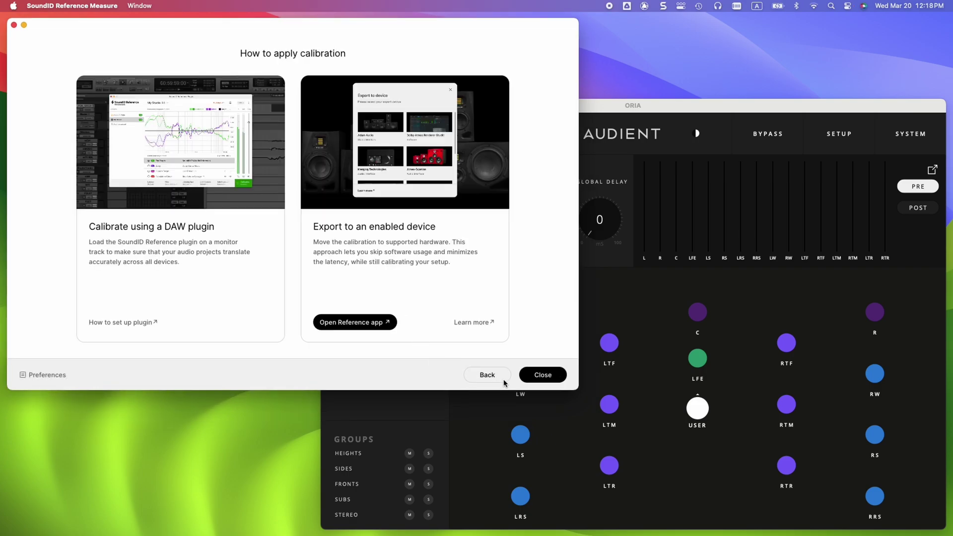
Launch the SoundID Reference app to export the calibration and bring its guide window forward
{"action": "left_click", "coordinate": [376, 329]}
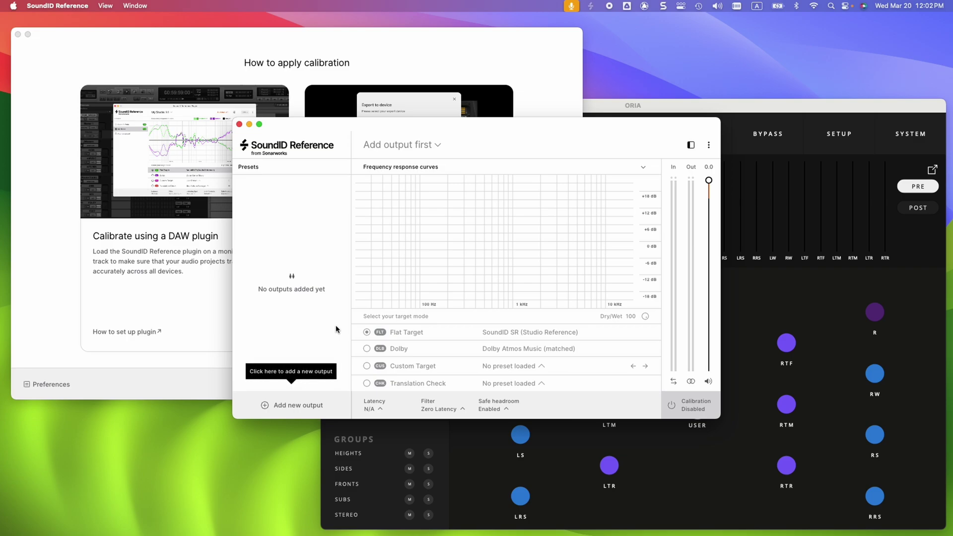
{"action": "left_click", "coordinate": [179, 315]}
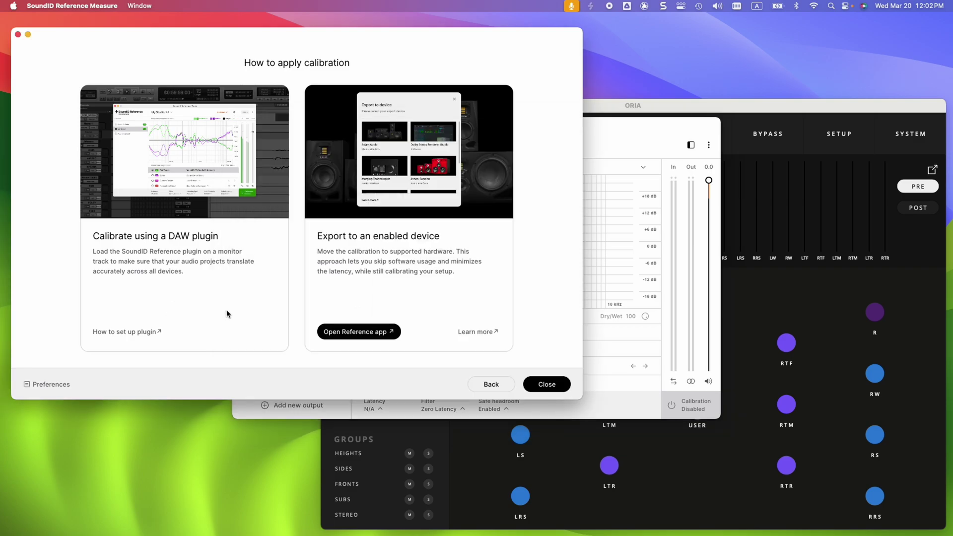
Close the guide and add an Audient ORIA L & R output
{"action": "left_click", "coordinate": [530, 384]}
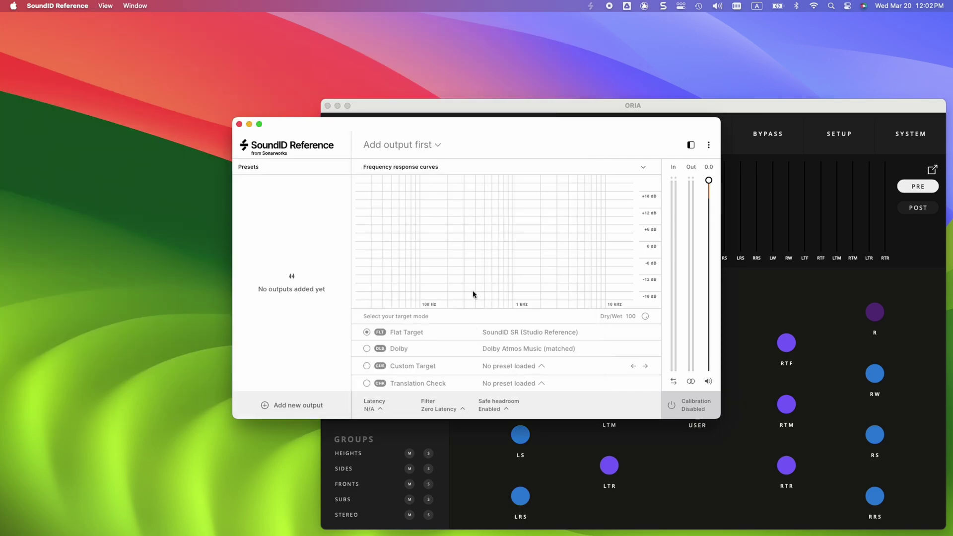
{"action": "left_click", "coordinate": [299, 404]}
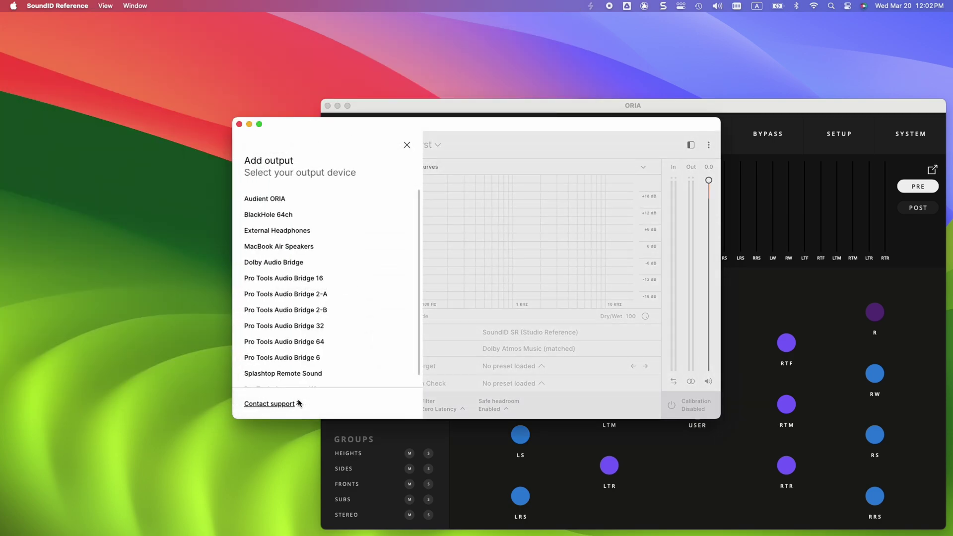
{"action": "left_click", "coordinate": [280, 199]}
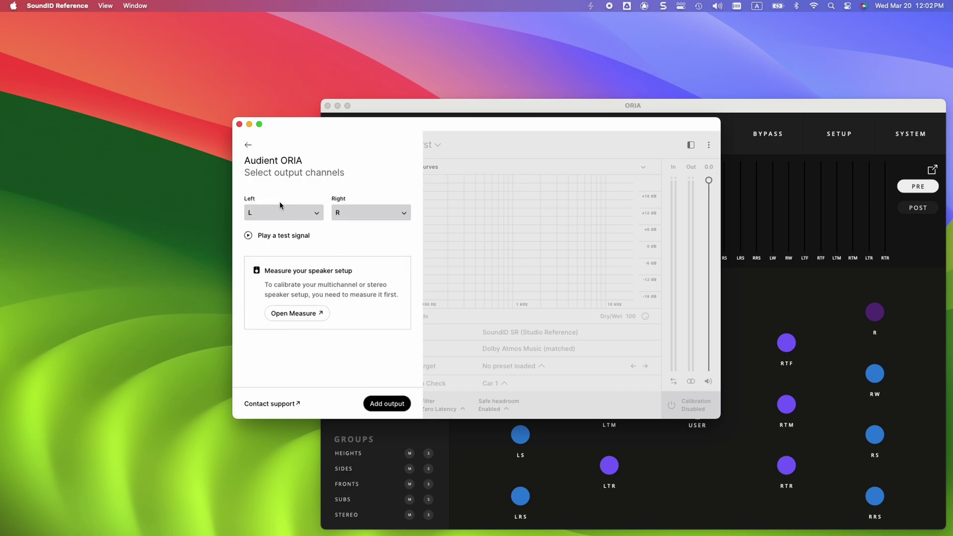
{"action": "left_click", "coordinate": [374, 401]}
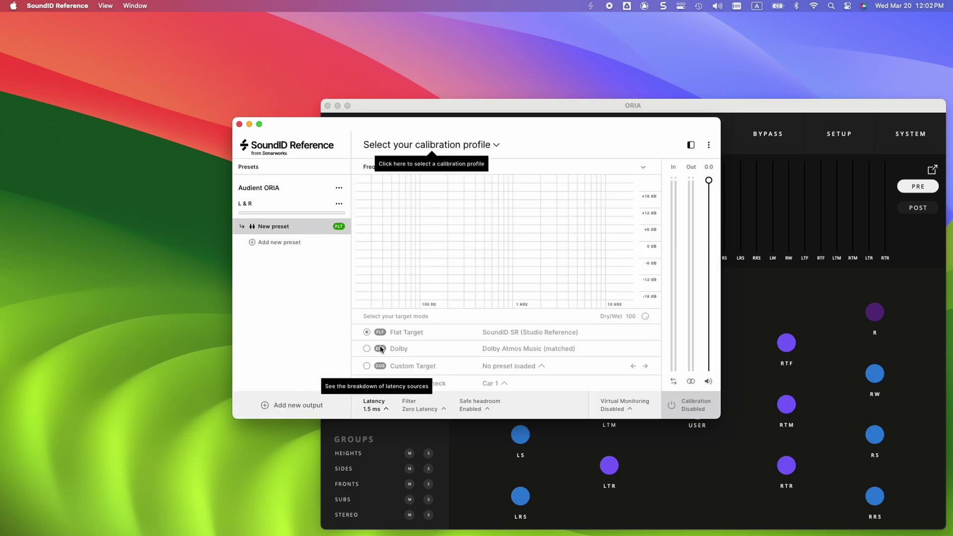
Load the existing ORIA 16ch.swproj calibration profile from disk
{"action": "left_click", "coordinate": [442, 149]}
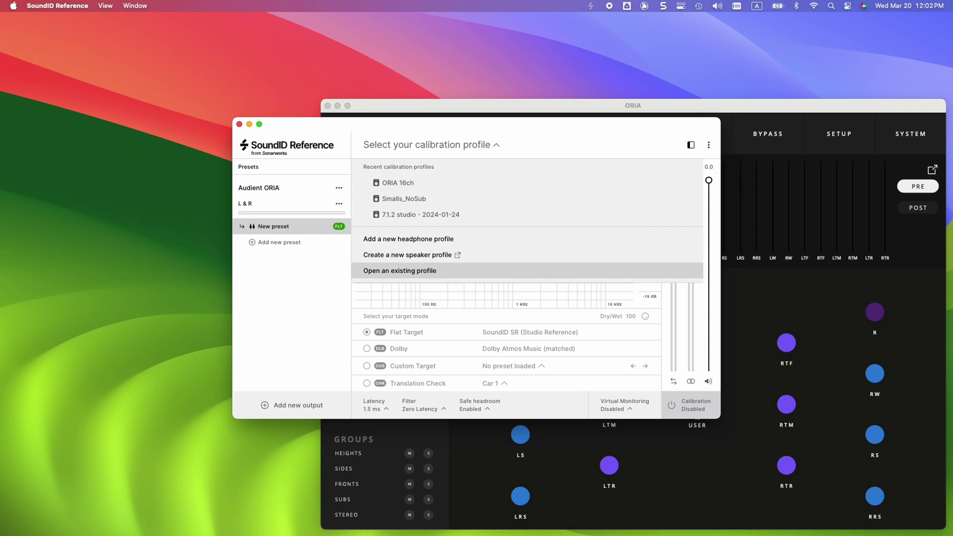
{"action": "left_click", "coordinate": [436, 272]}
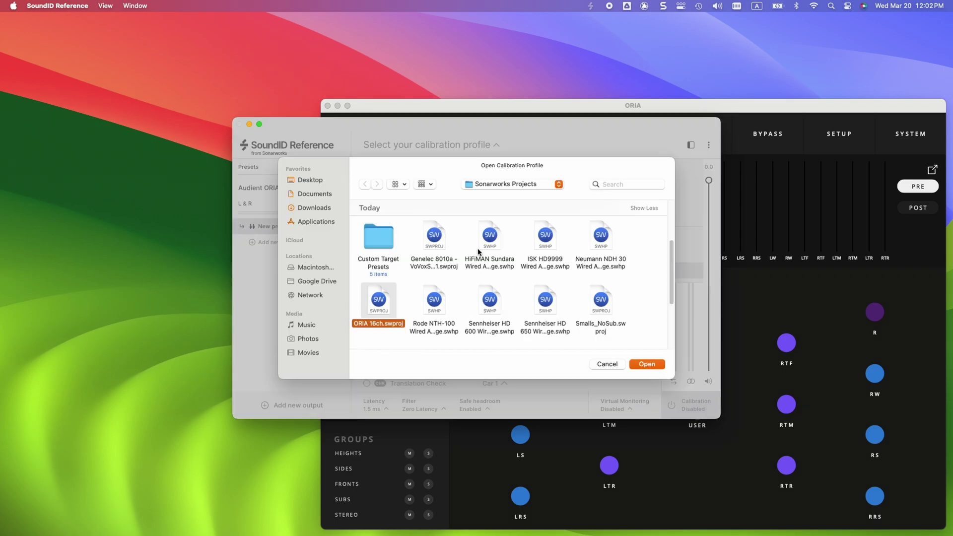
{"action": "left_click", "coordinate": [647, 365]}
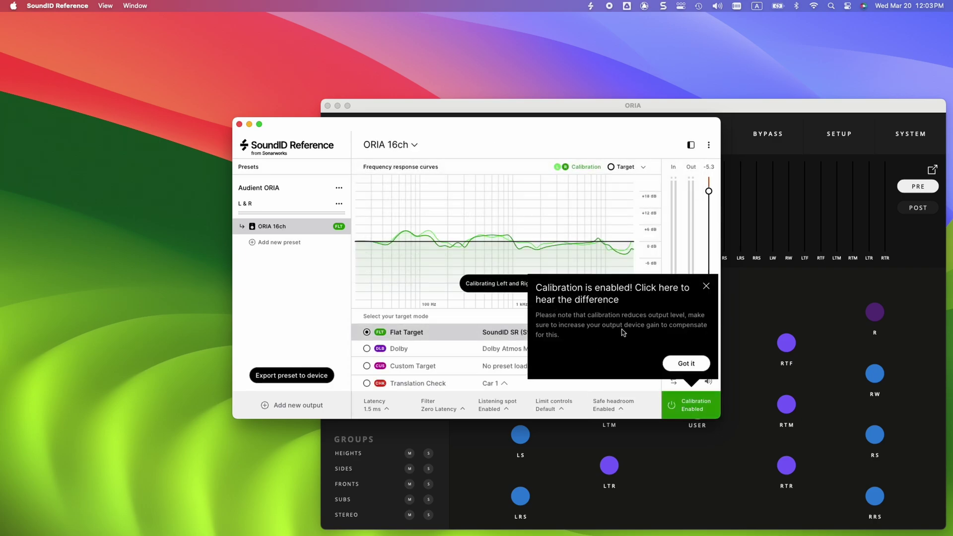
Dismiss the 'Calibration is enabled' notice to reveal the ORIA 16ch curves
{"action": "left_click", "coordinate": [686, 364]}
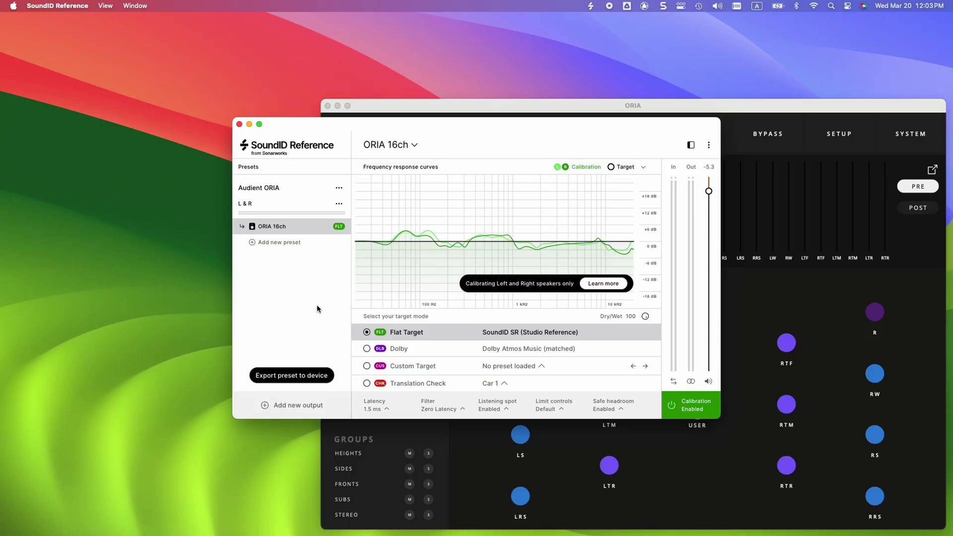
Export the ORIA 16ch preset to Audient ORIA using direct transfer to the ORIA application
{"action": "left_click", "coordinate": [319, 376]}
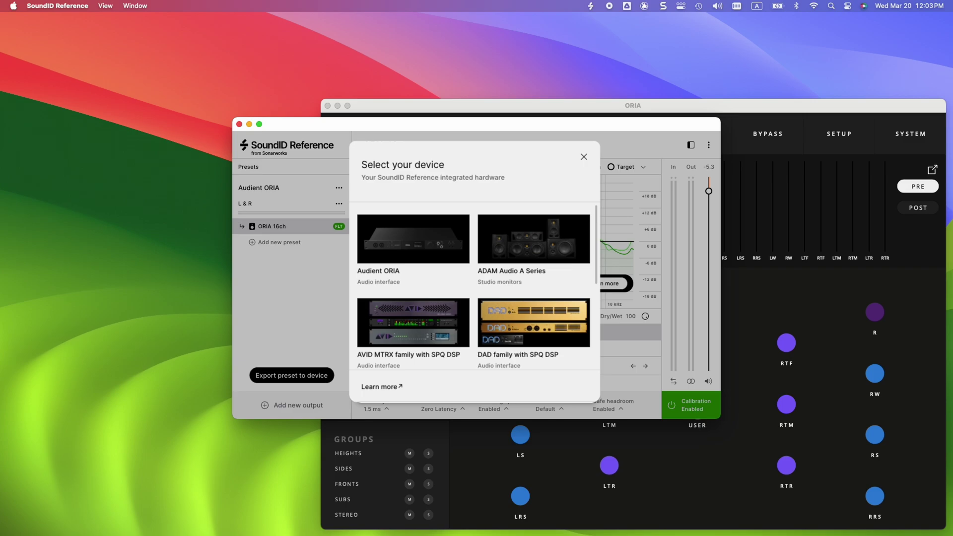
{"action": "left_click", "coordinate": [390, 265]}
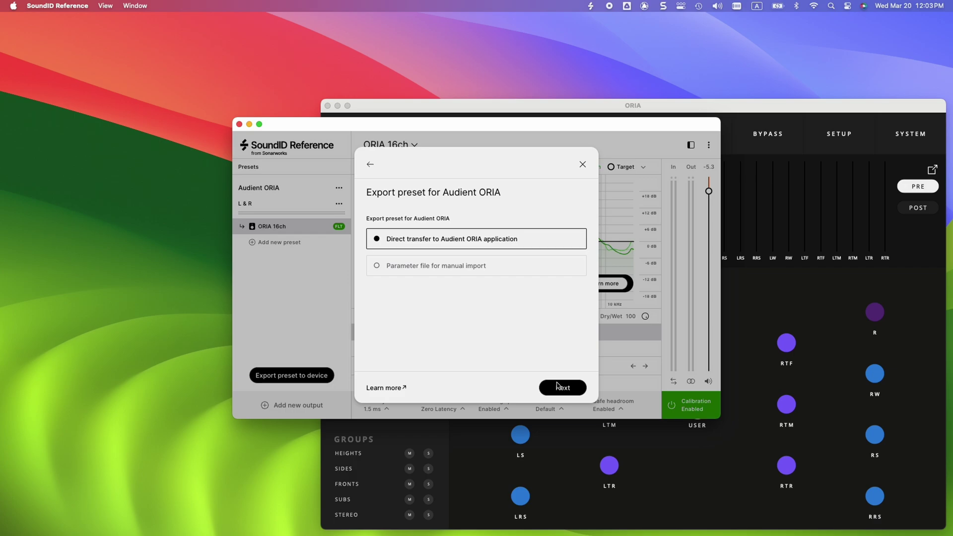
{"action": "key", "text": "Down"}
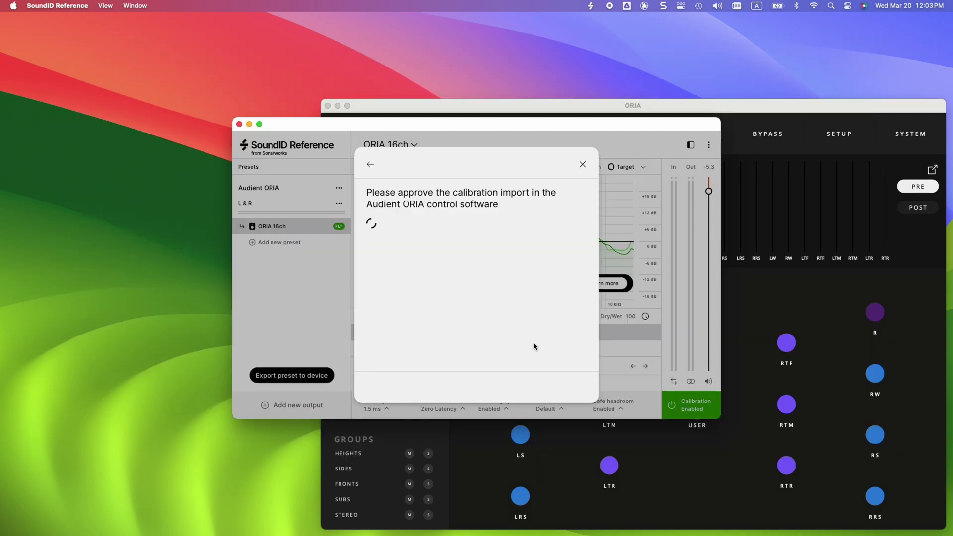
Approve the import in ORIA, overwriting the first NEW MEASUREMENT slot with ORIA 16CH
{"action": "left_click", "coordinate": [757, 227]}
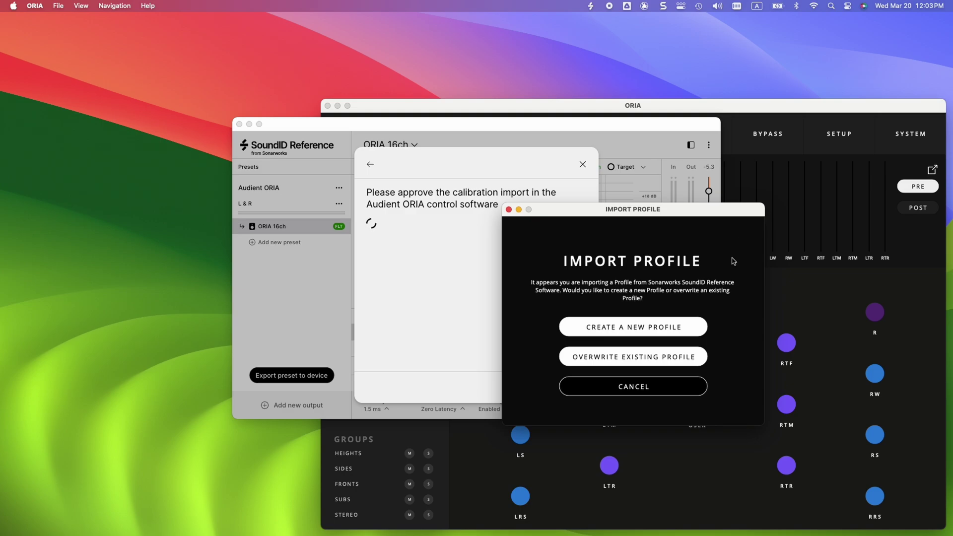
{"action": "left_click", "coordinate": [646, 356]}
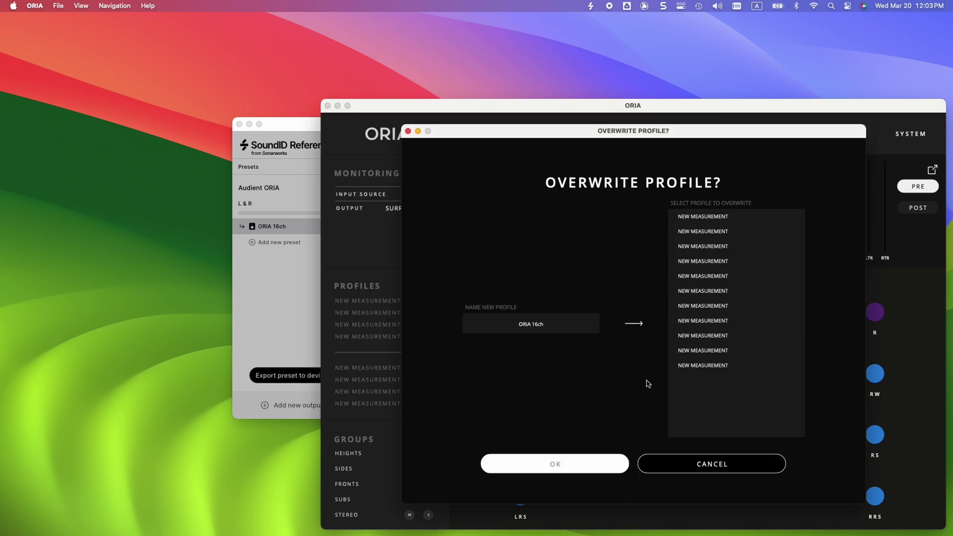
{"action": "left_click", "coordinate": [681, 222]}
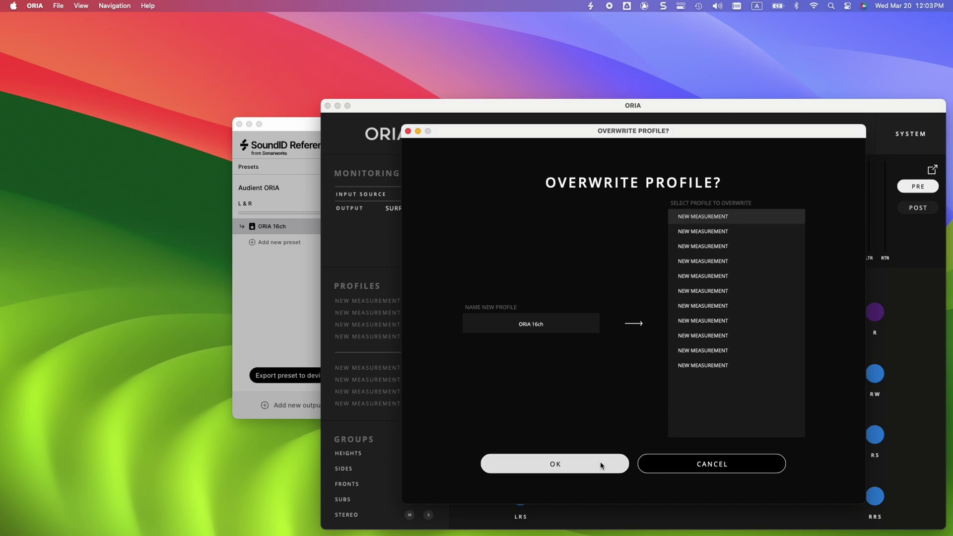
{"action": "left_click", "coordinate": [601, 461]}
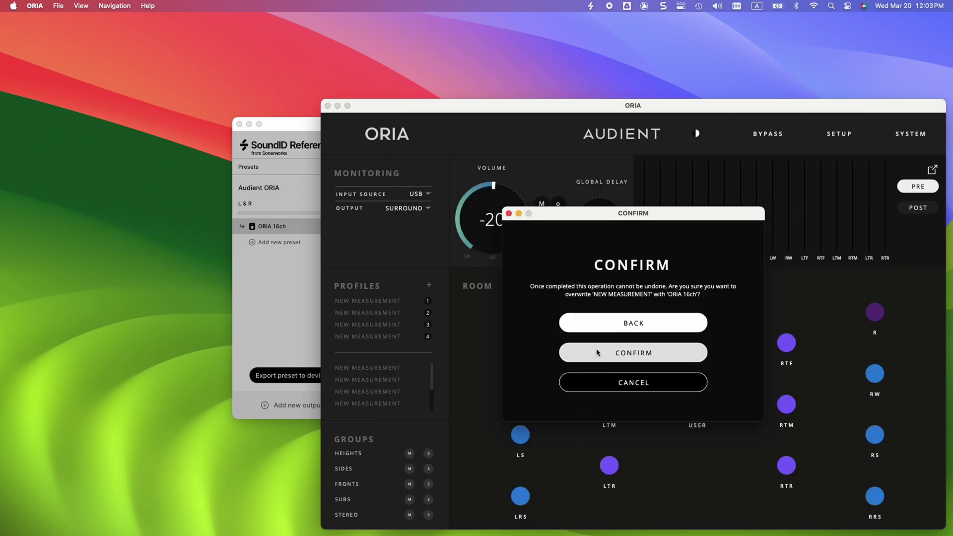
{"action": "left_click", "coordinate": [598, 353]}
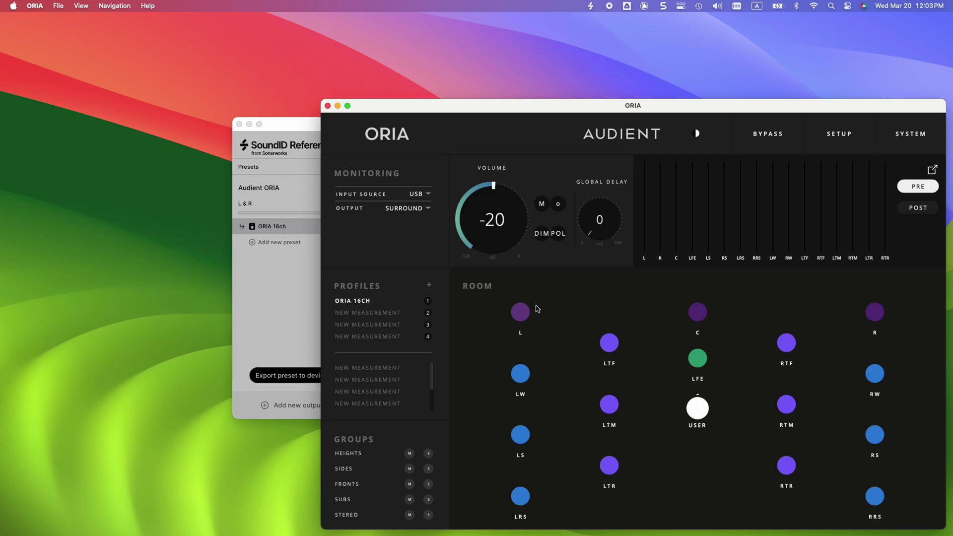
{"action": "left_click", "coordinate": [287, 290]}
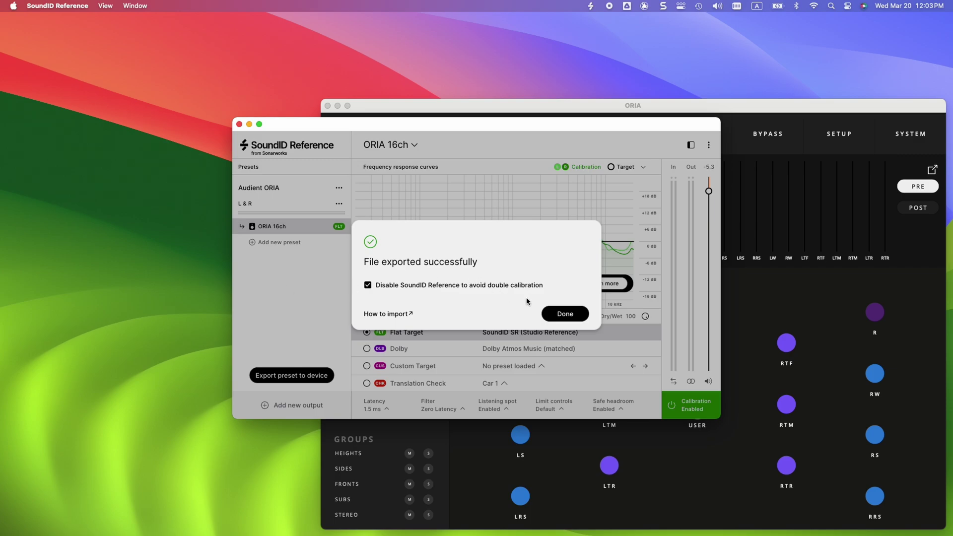
Dismiss the export notice, turn Launch on startup off, and quit SoundID Reference
{"action": "left_click", "coordinate": [560, 314]}
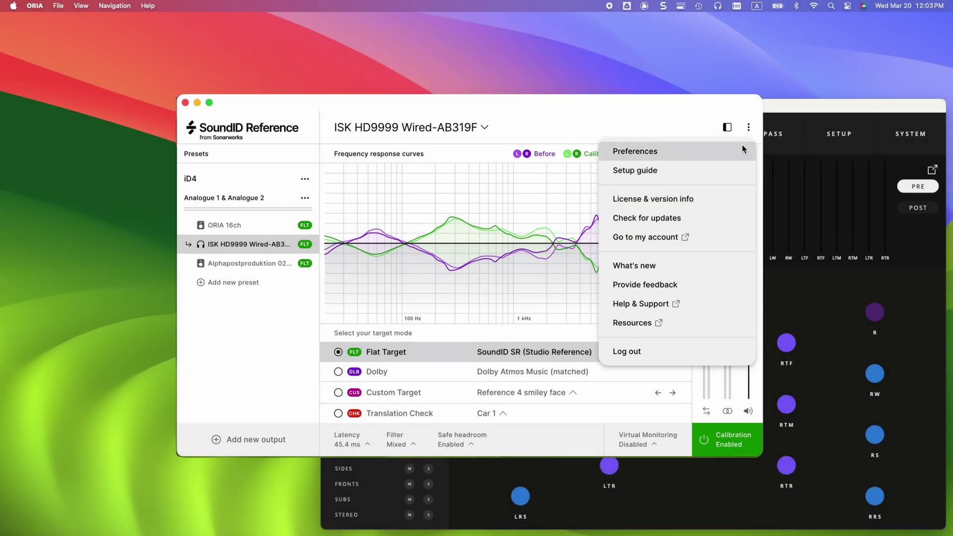
{"action": "left_click", "coordinate": [743, 149]}
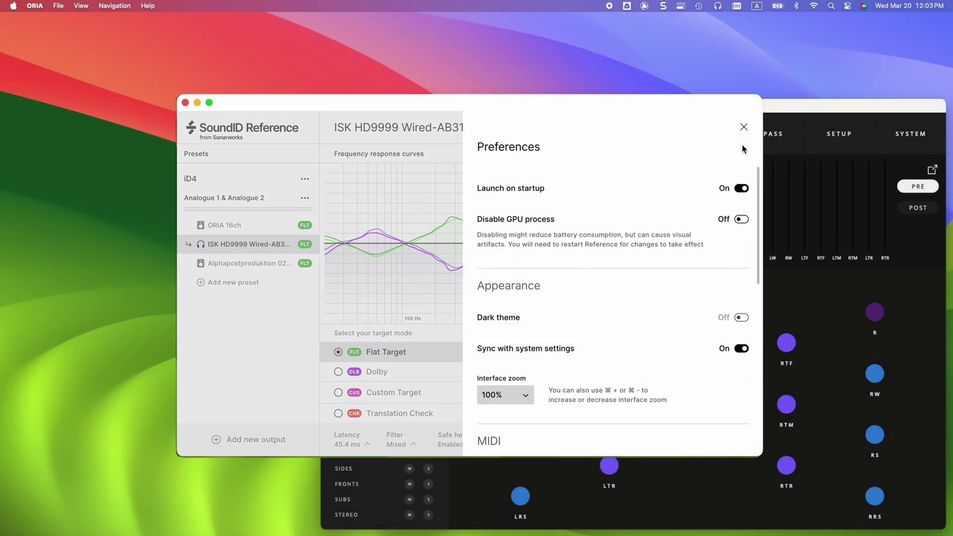
{"action": "left_click", "coordinate": [740, 189]}
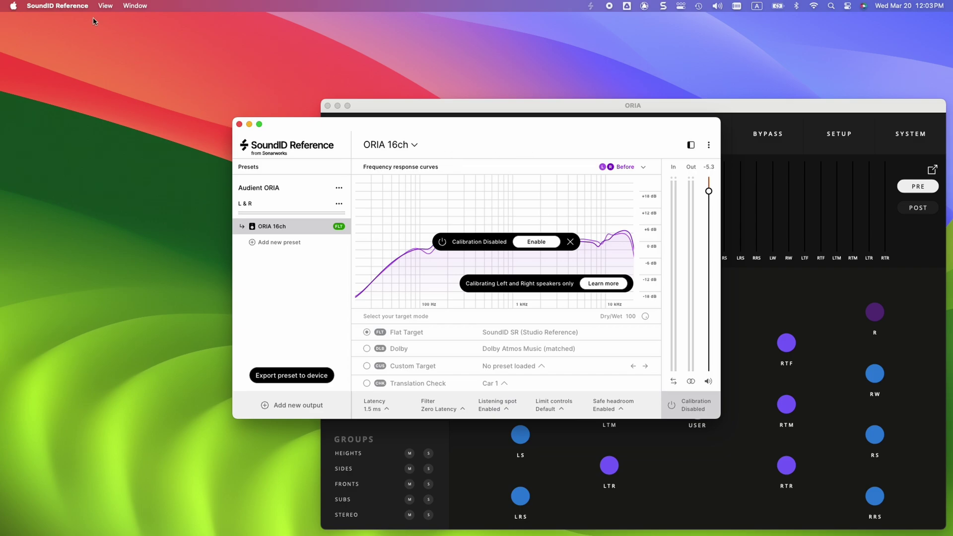
{"action": "left_click", "coordinate": [58, 5]}
{"action": "left_click", "coordinate": [56, 108]}
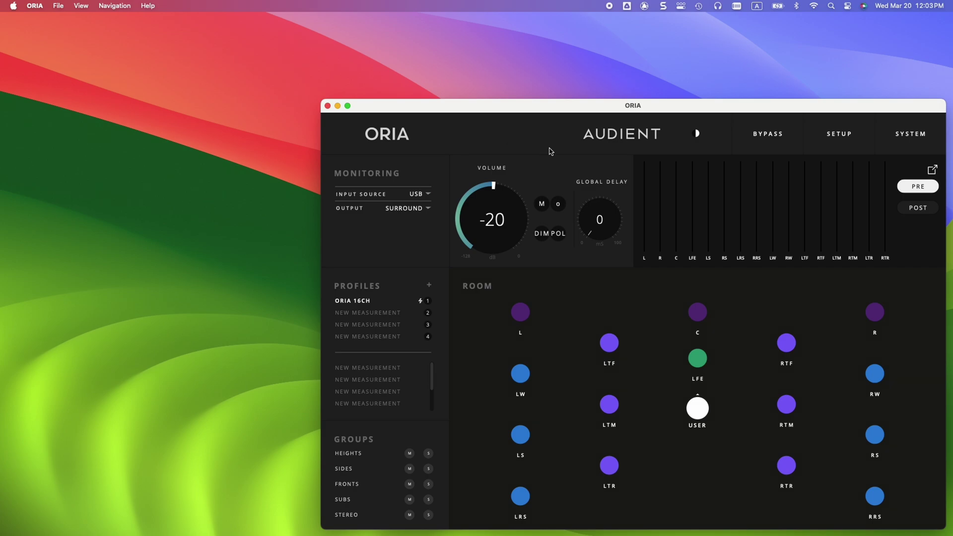
In ORIA's SETUP view, review EQ curves for RTF, R, C, RW, RTM, RS, RTR, LTR and LS
{"action": "left_click", "coordinate": [819, 136]}
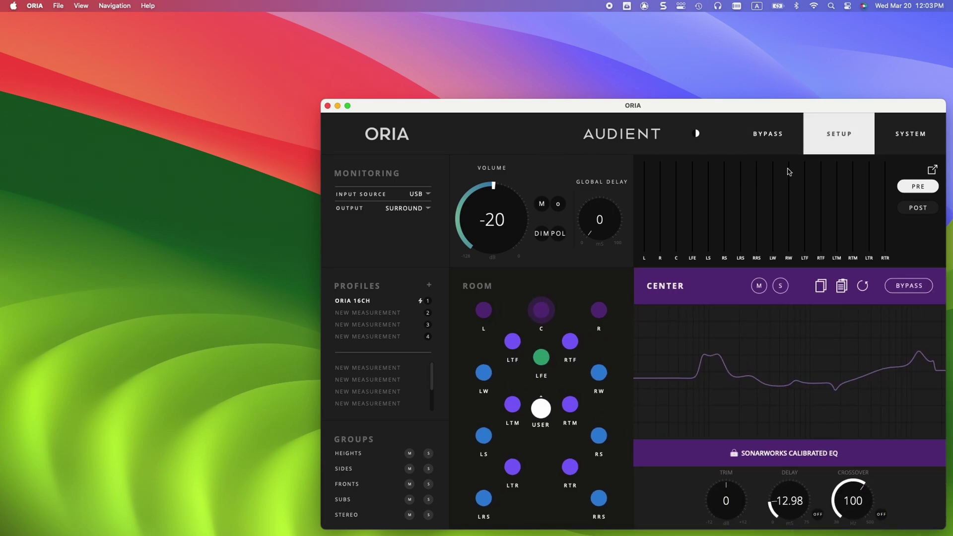
{"action": "left_click", "coordinate": [574, 342]}
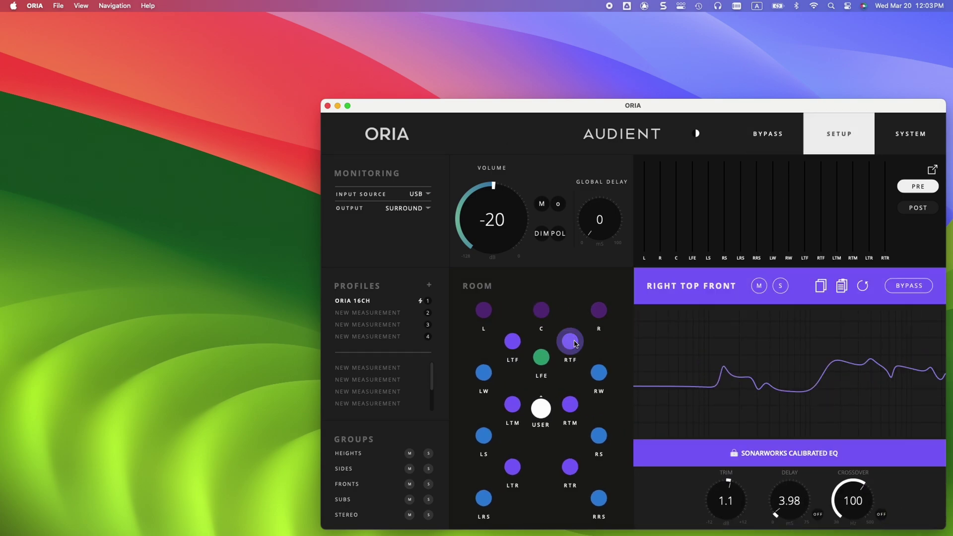
{"action": "left_click", "coordinate": [600, 312]}
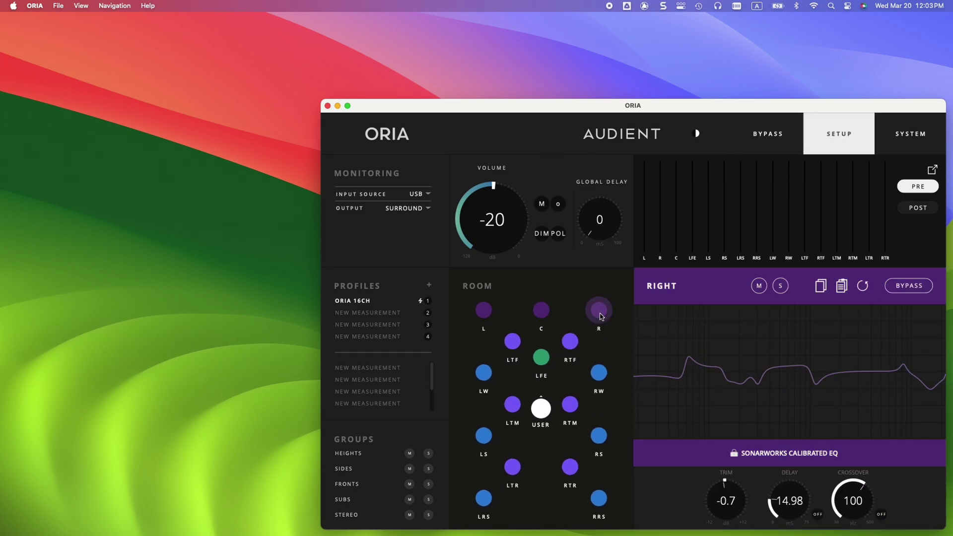
{"action": "left_click", "coordinate": [548, 314]}
{"action": "left_click", "coordinate": [594, 381]}
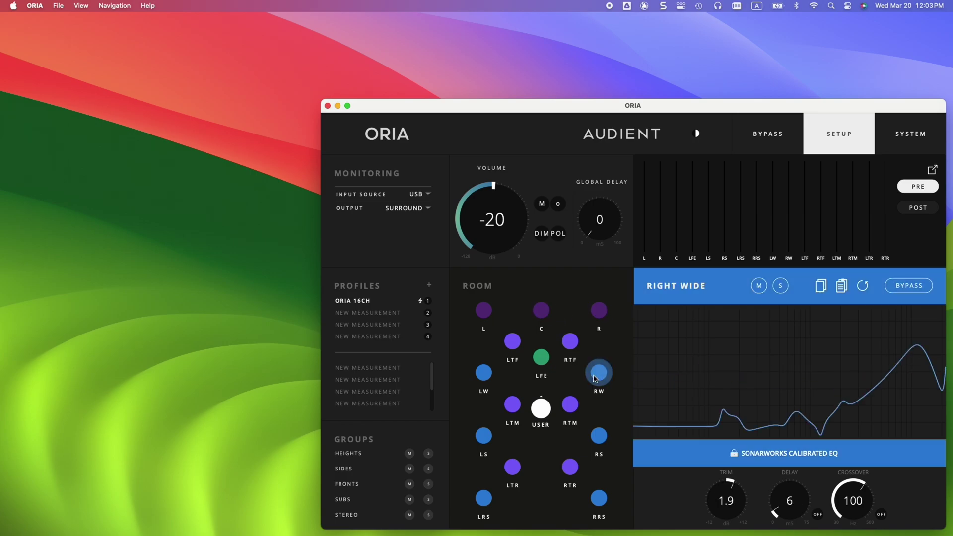
{"action": "left_click", "coordinate": [577, 409]}
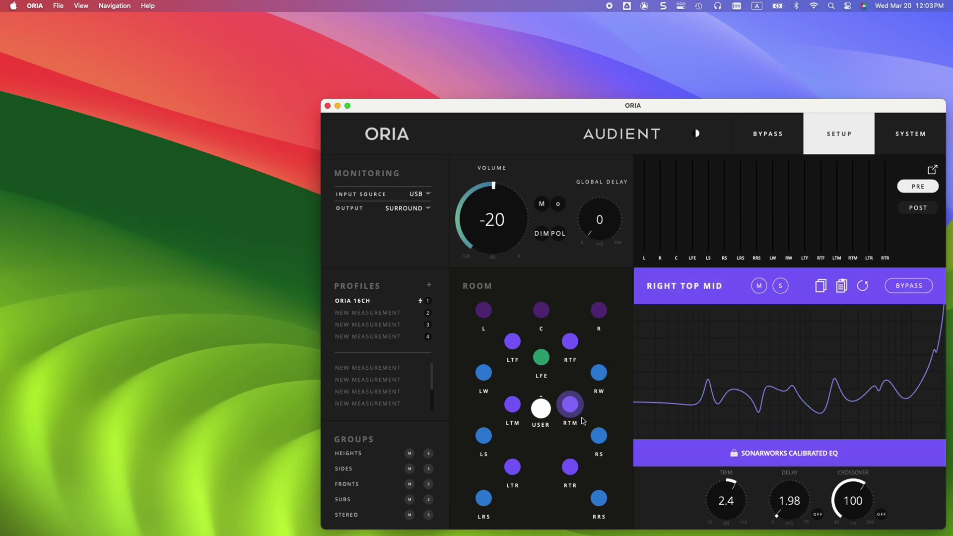
{"action": "left_click", "coordinate": [598, 436]}
{"action": "left_click", "coordinate": [570, 469]}
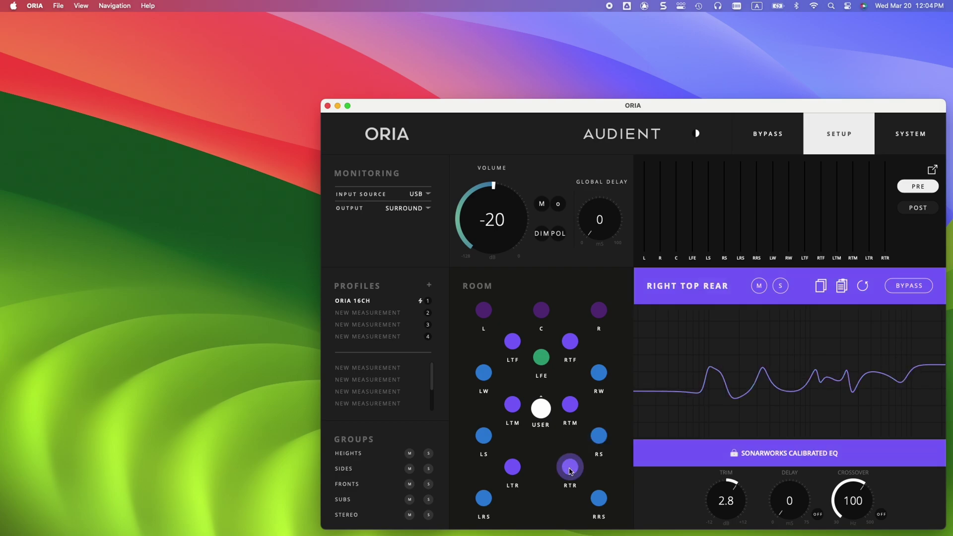
{"action": "left_click", "coordinate": [512, 467]}
{"action": "left_click", "coordinate": [489, 440]}
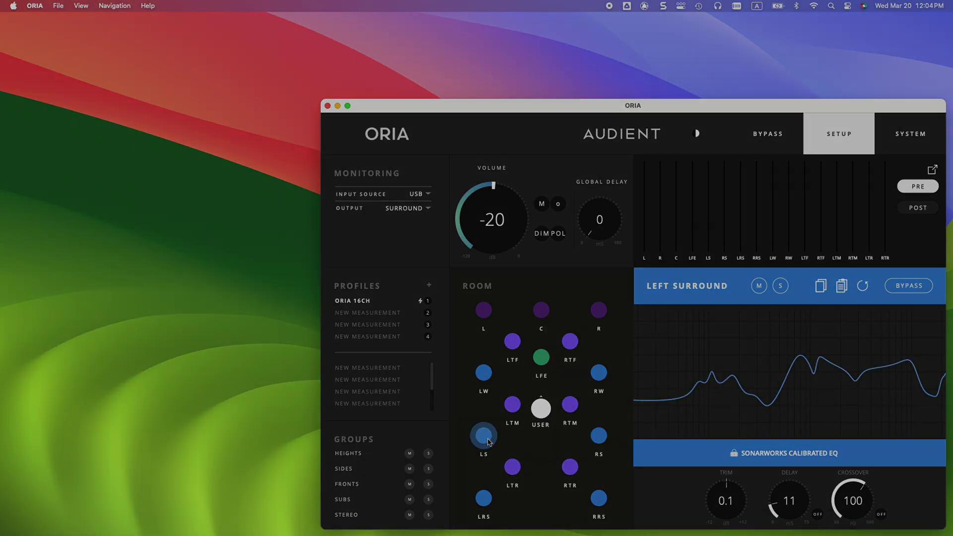